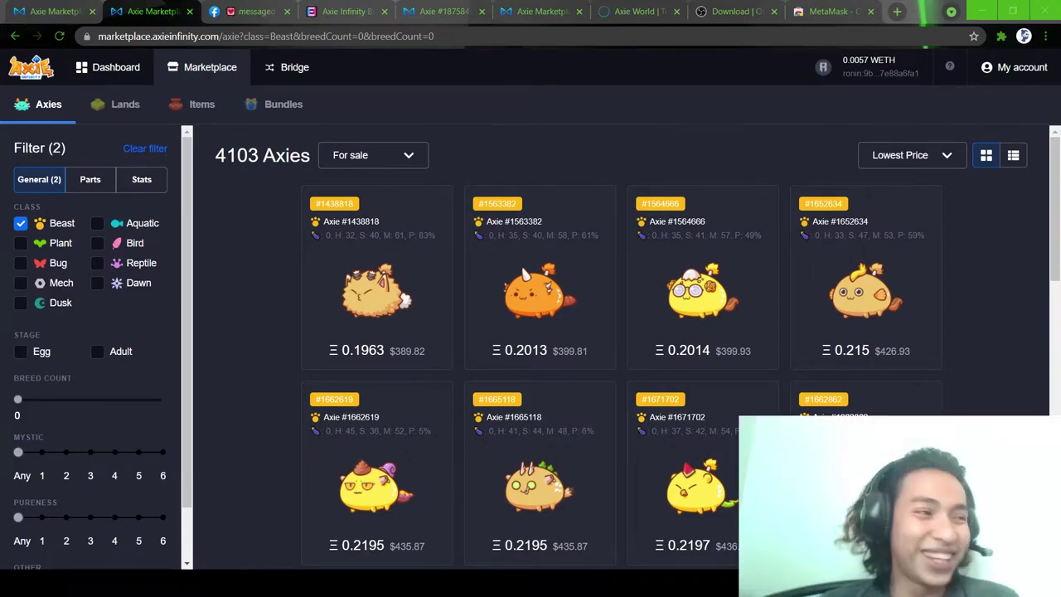
- Open a new browser tab
{"action": "left_click", "coordinate": [897, 11]}
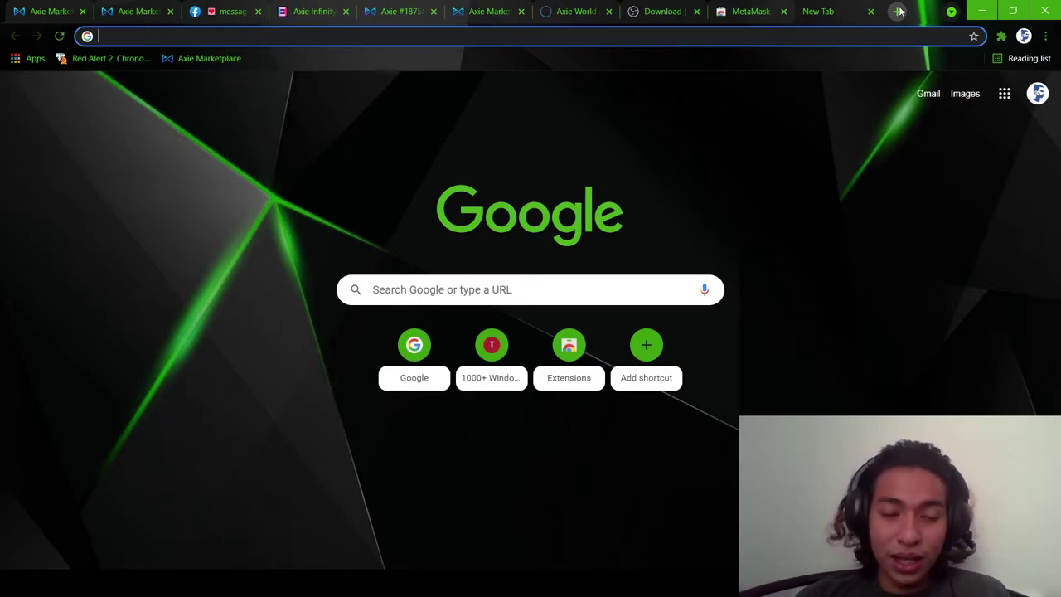
- Search Google for '2800 aed to php' to get the peso conversion
{"action": "type", "text": "binance"}
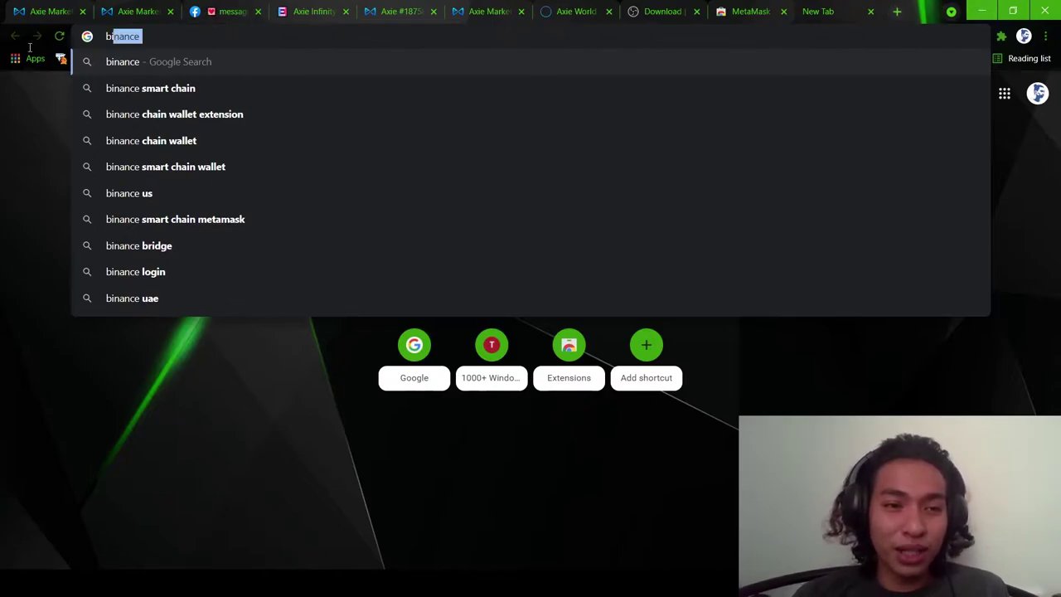
{"action": "key", "text": "ctrl+a"}
{"action": "type", "text": "2800 "}
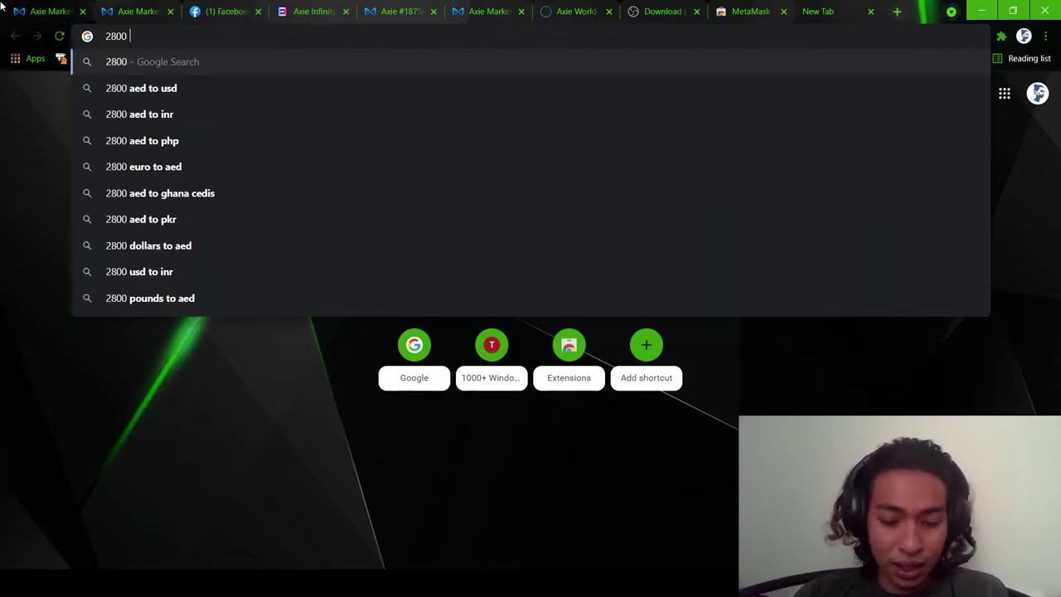
{"action": "type", "text": "aed to php"}
{"action": "key", "text": "Return"}
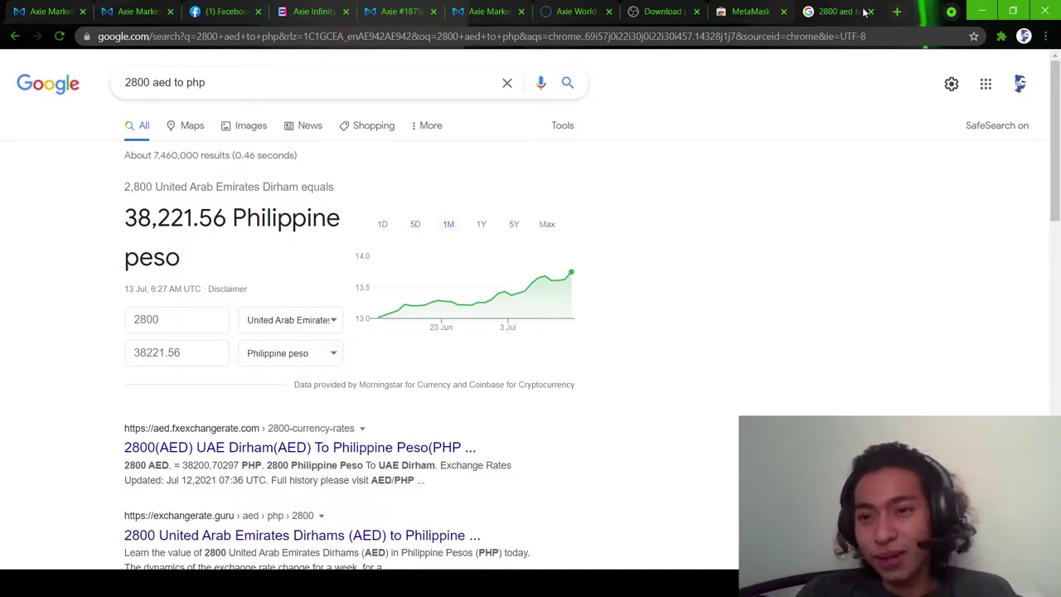
- Close the conversion results and enter binance.com in a fresh tab
{"action": "left_click", "coordinate": [868, 12]}
{"action": "key", "text": "ctrl+t"}
{"action": "type", "text": "binance."}
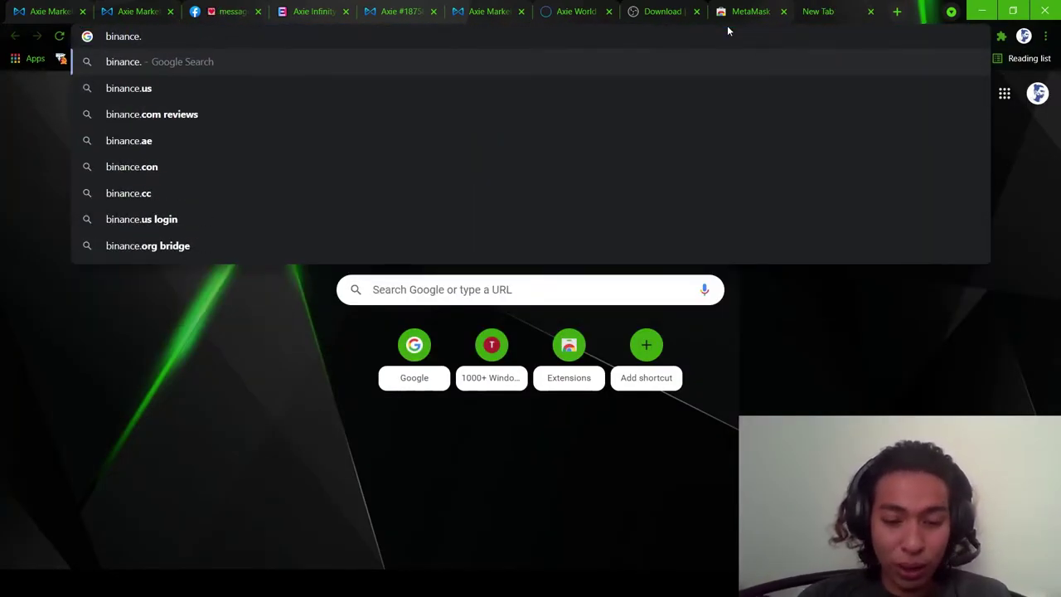
{"action": "type", "text": "com"}
- Load binance.com and sign in with the account e-mail and password
{"action": "key", "text": "Return"}
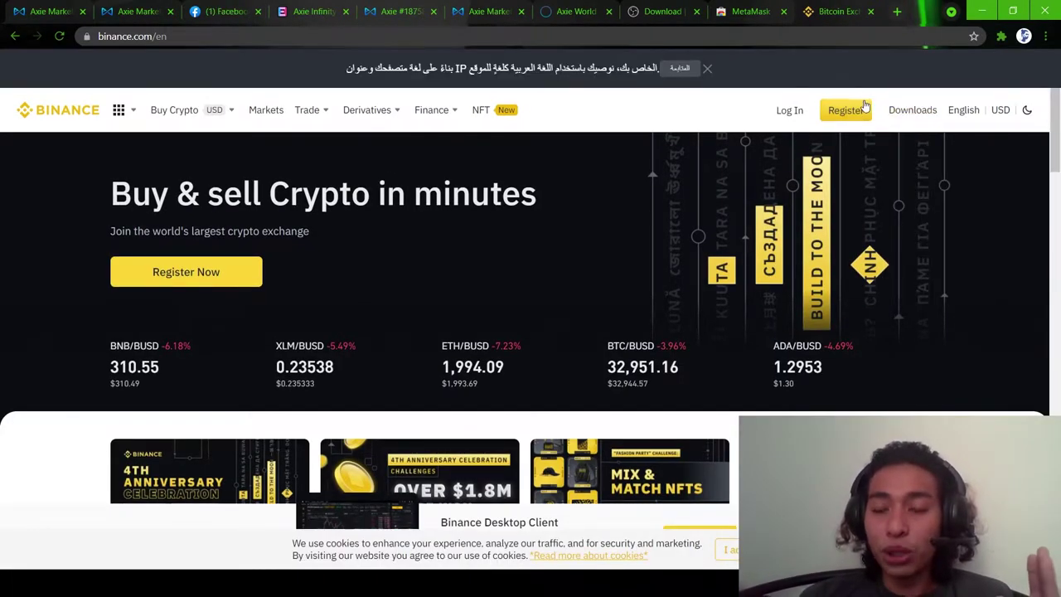
{"action": "left_click", "coordinate": [800, 116]}
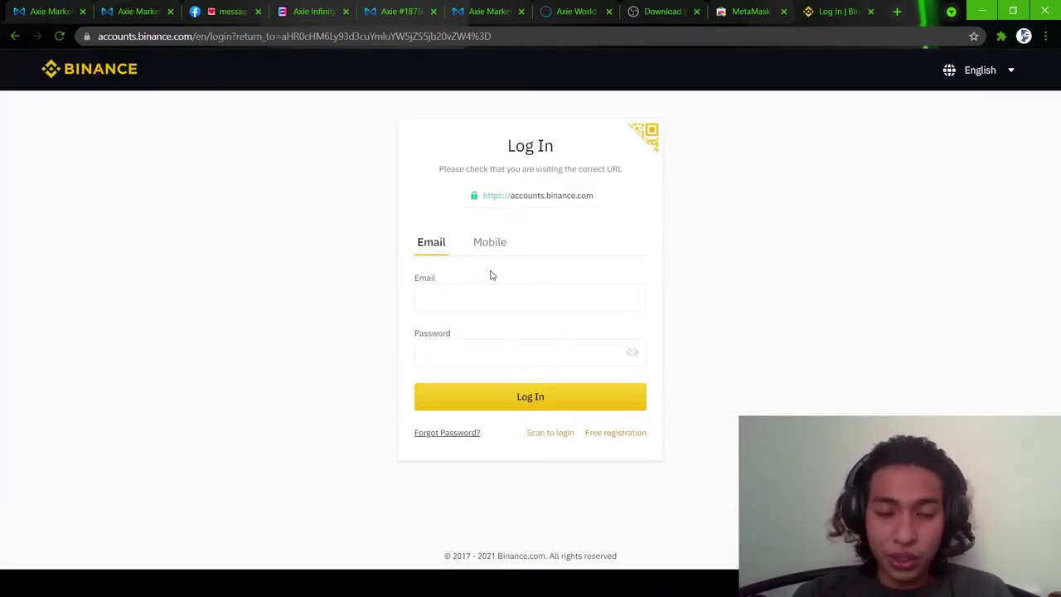
{"action": "left_click", "coordinate": [498, 294]}
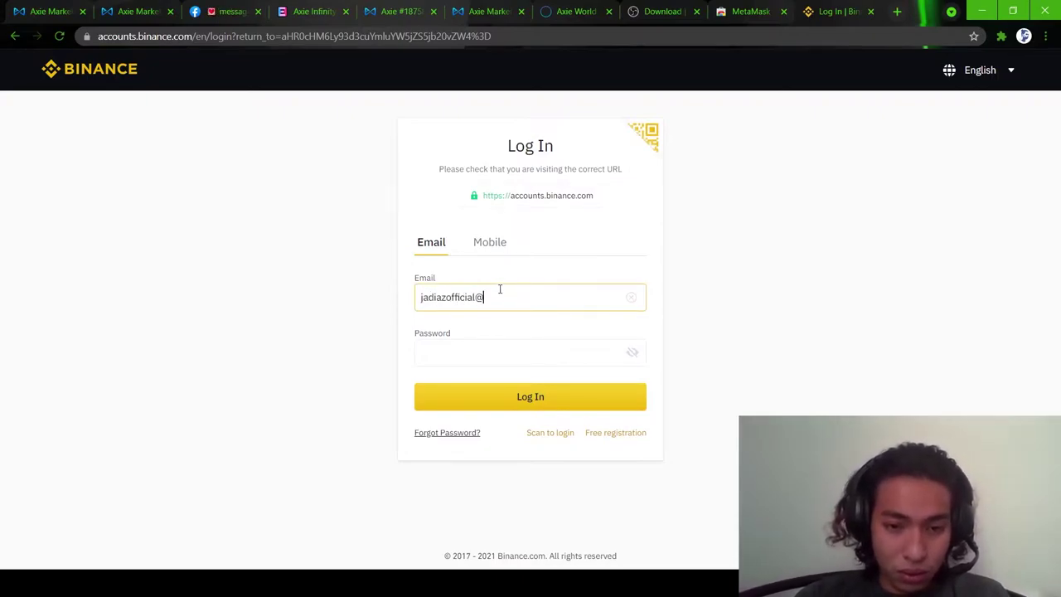
{"action": "left_click", "coordinate": [499, 352]}
{"action": "key", "text": "ctrl+v"}
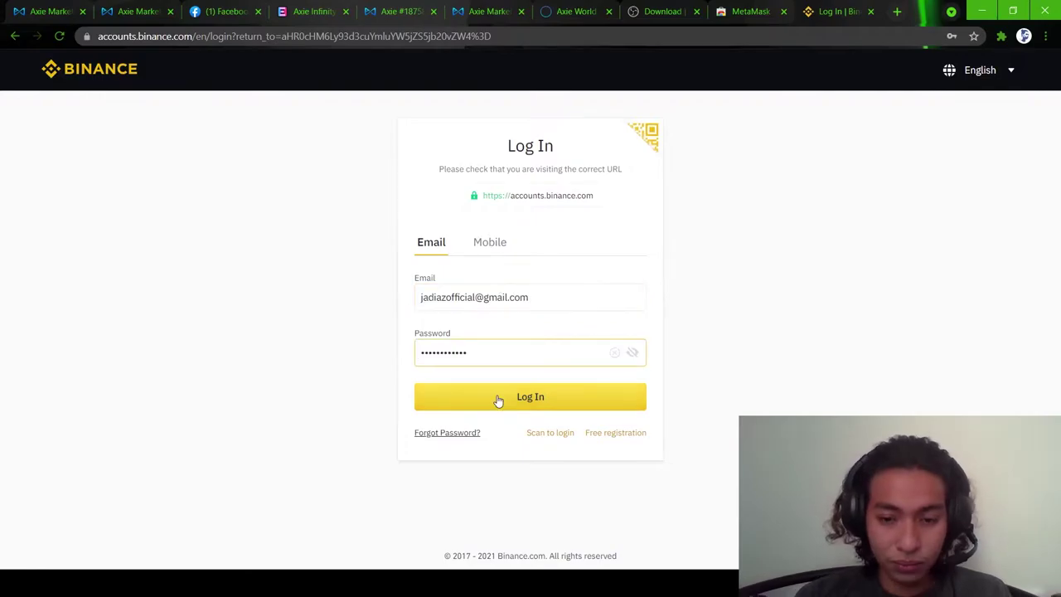
{"action": "left_click", "coordinate": [498, 398]}
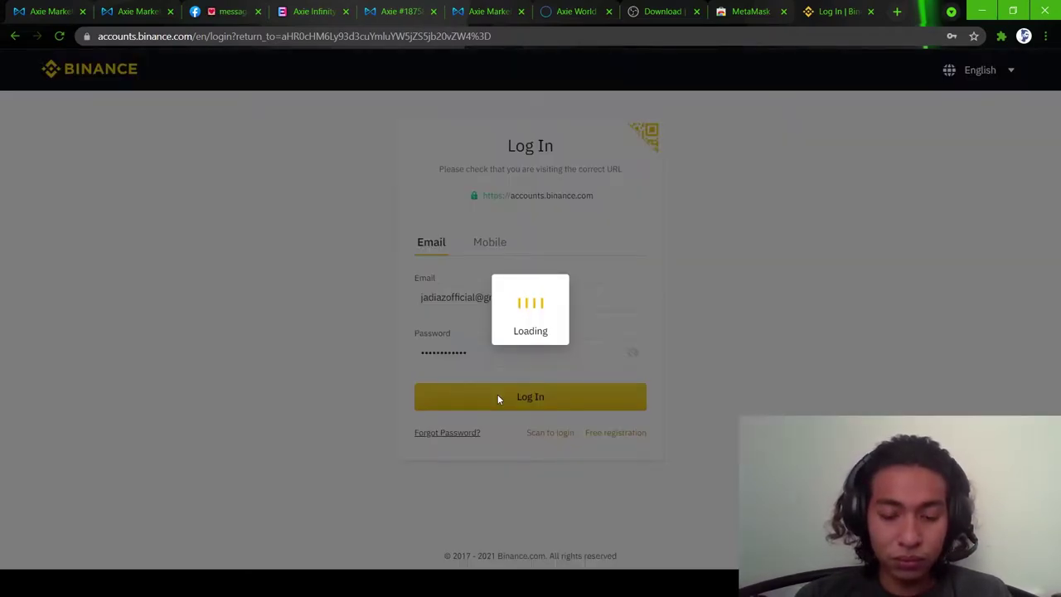
- Solve the slider puzzle and submit the e-mail and phone verification codes
{"action": "left_click_drag", "start_coordinate": [431, 382], "coordinate": [492, 395]}
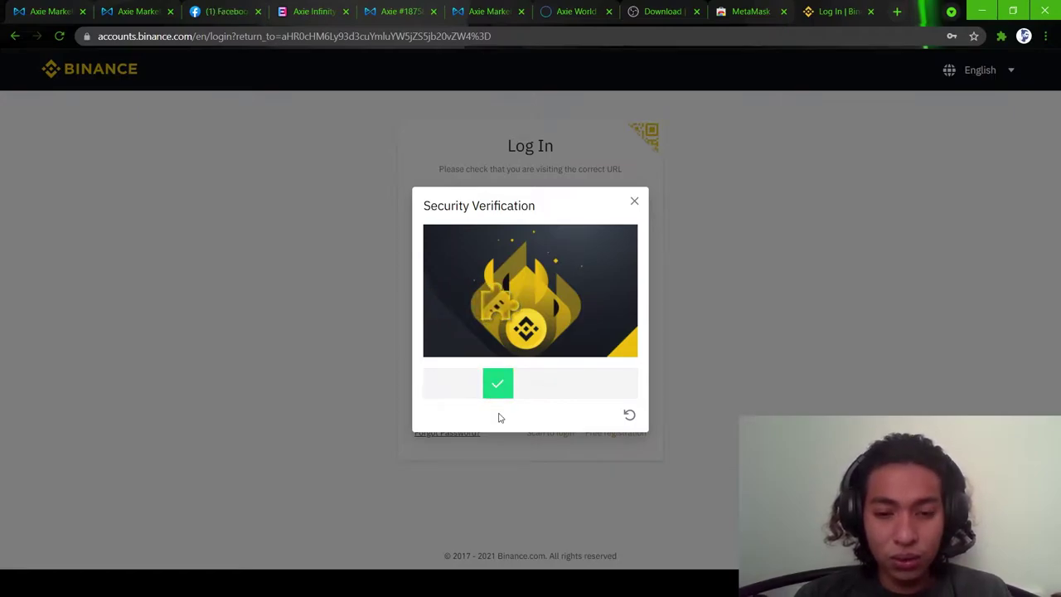
{"action": "left_click", "coordinate": [485, 408]}
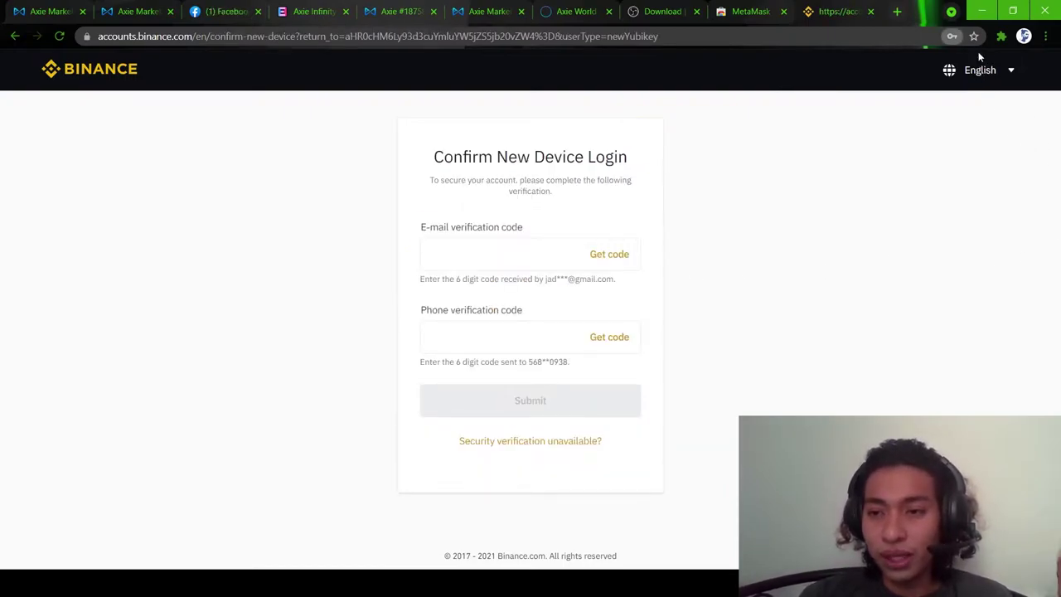
{"action": "left_click", "coordinate": [526, 255]}
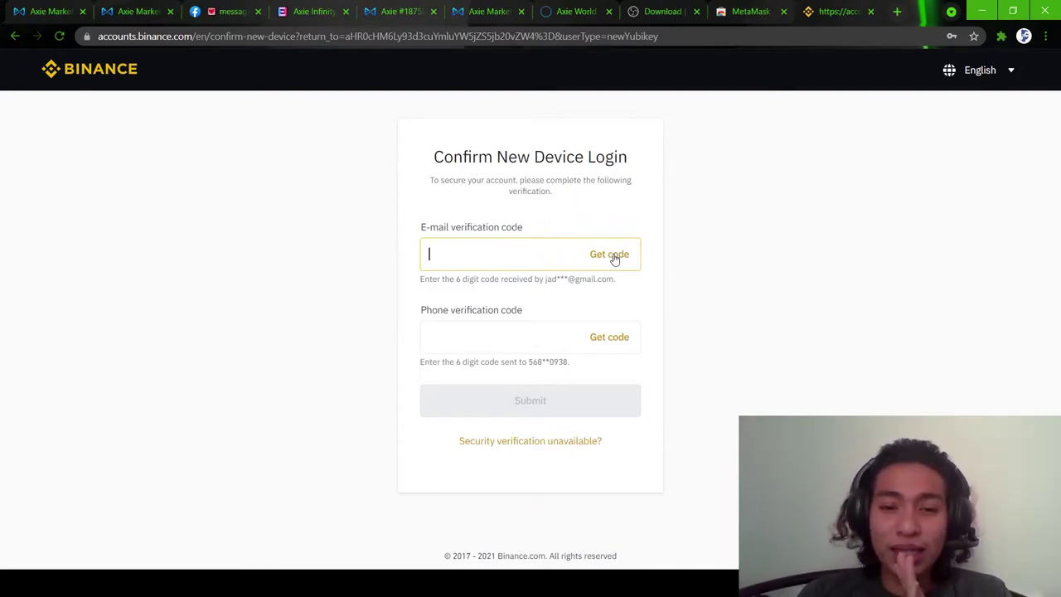
{"action": "left_click", "coordinate": [613, 259]}
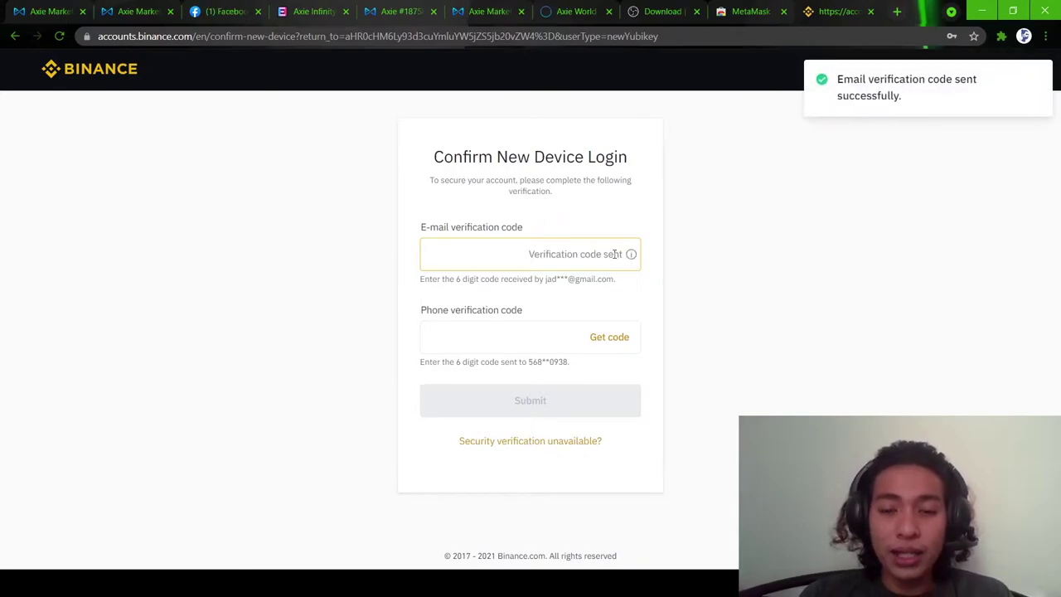
{"action": "left_click", "coordinate": [620, 342]}
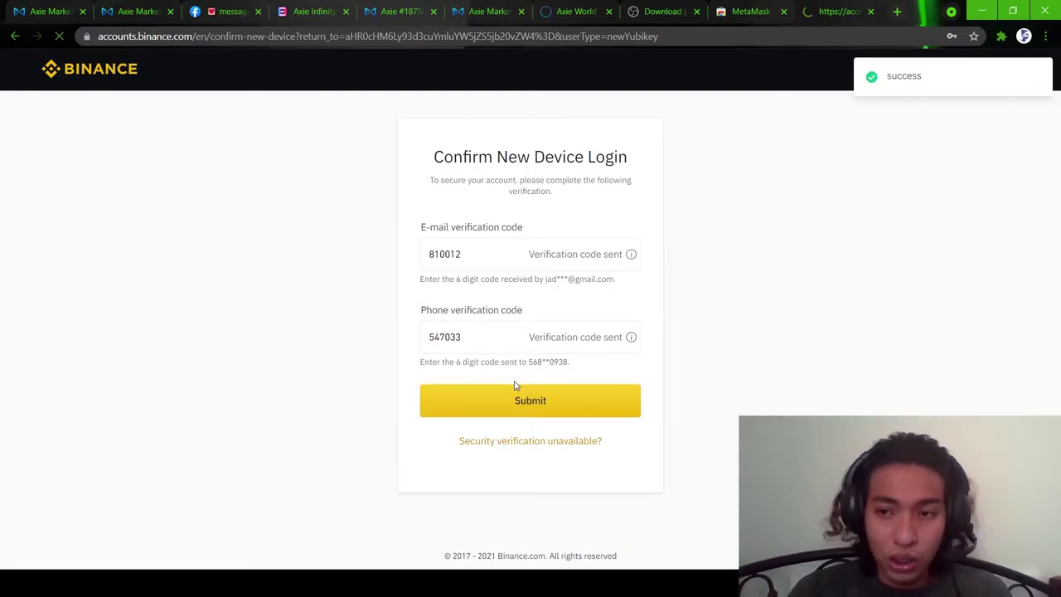
{"action": "left_click", "coordinate": [515, 397]}
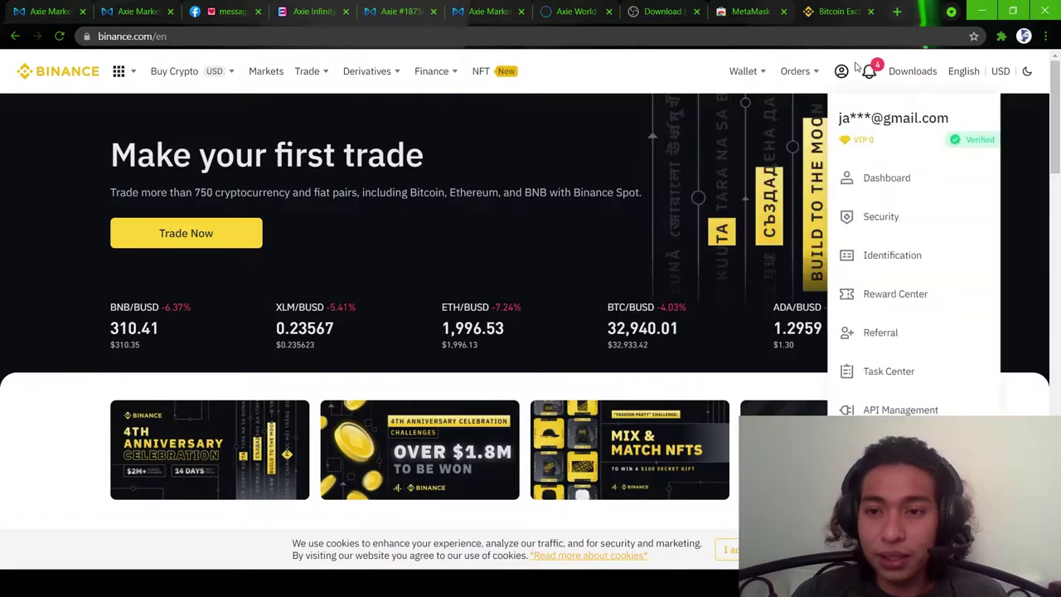
- From the wallet's Deposit options, choose 'Buy crypto with card'
{"action": "mouse_move", "coordinate": [871, 77]}
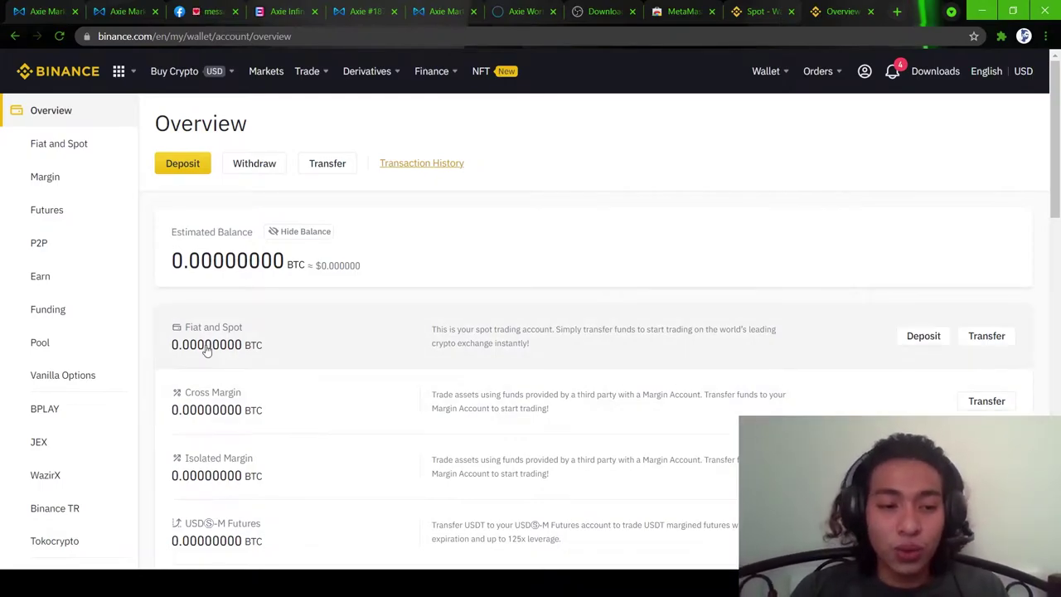
{"action": "left_click", "coordinate": [183, 165]}
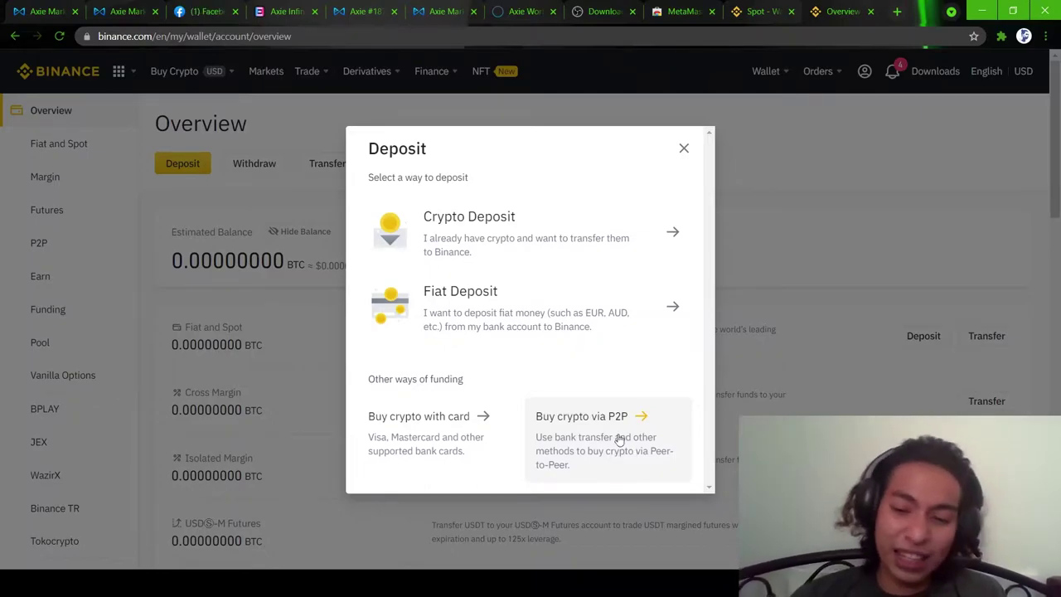
{"action": "left_click", "coordinate": [455, 437]}
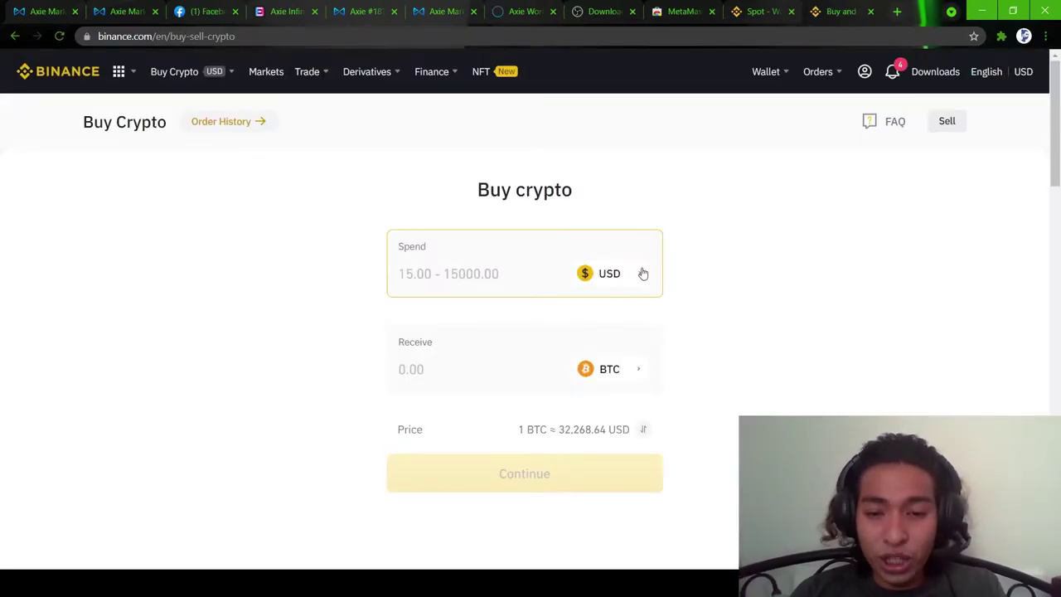
- Change the spend currency to AED
{"action": "left_click", "coordinate": [640, 274]}
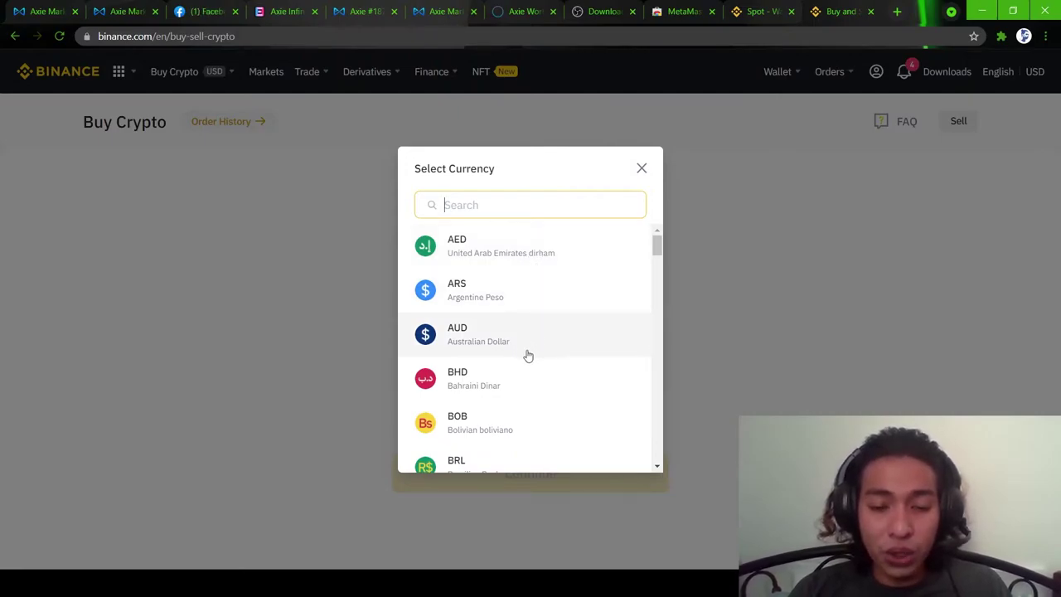
{"action": "scroll", "coordinate": [527, 398], "scroll_direction": "down", "scroll_amount": 1}
{"action": "scroll", "coordinate": [527, 409], "scroll_direction": "down", "scroll_amount": 20}
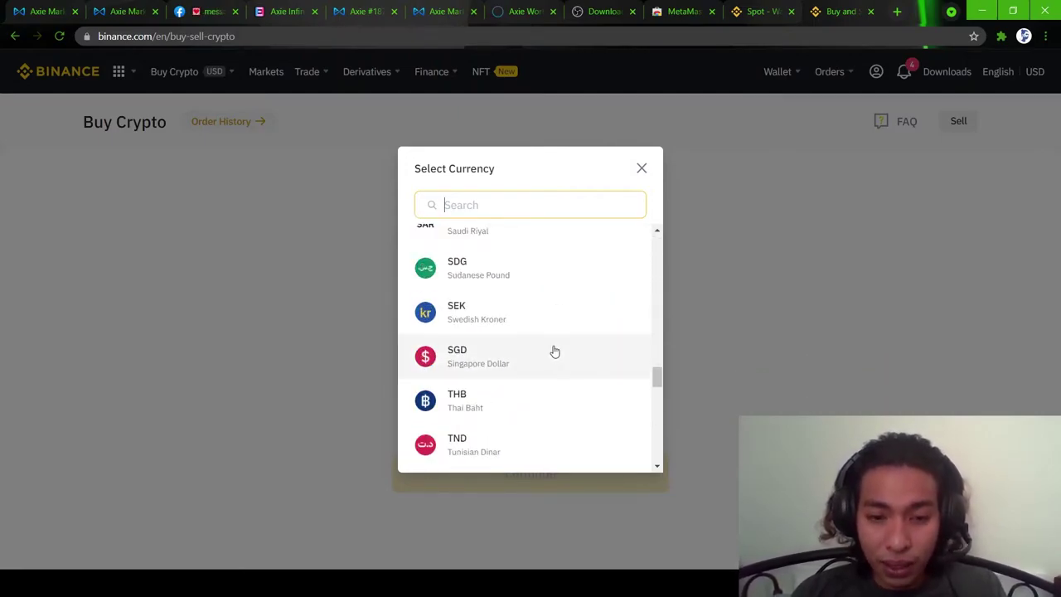
{"action": "type", "text": "php"}
{"action": "key", "text": "BackSpace"}
{"action": "key", "text": "BackSpace"}
{"action": "key", "text": "BackSpace"}
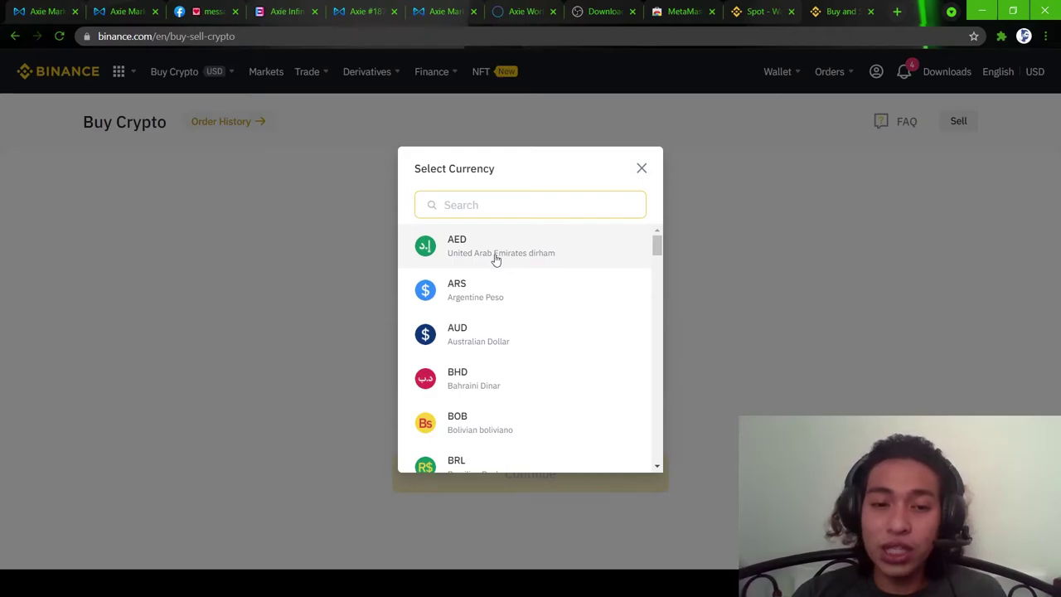
{"action": "left_click", "coordinate": [517, 262]}
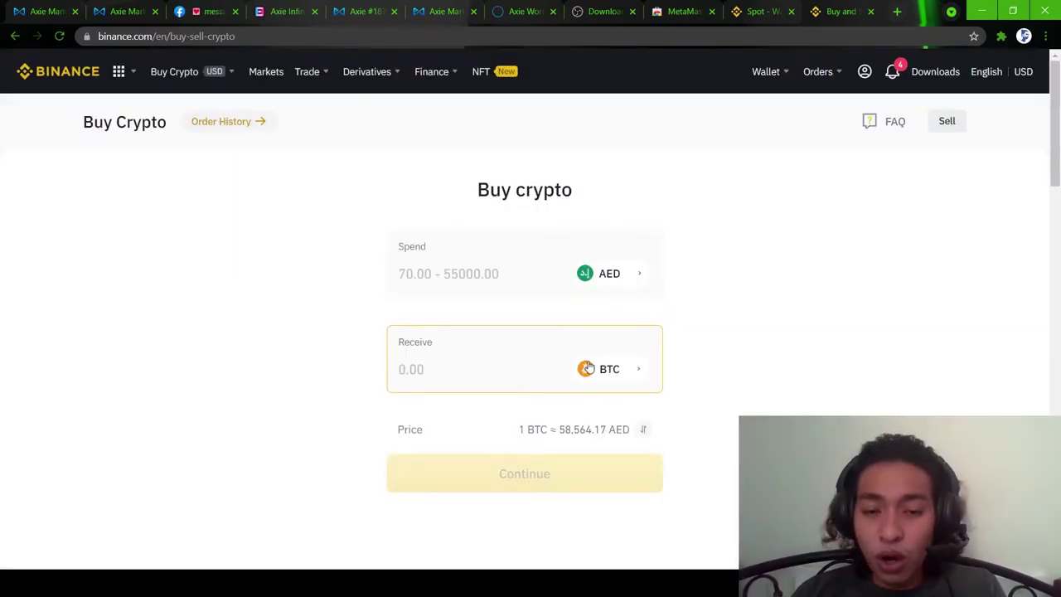
- Set ETH as the crypto to receive
{"action": "left_click", "coordinate": [588, 369]}
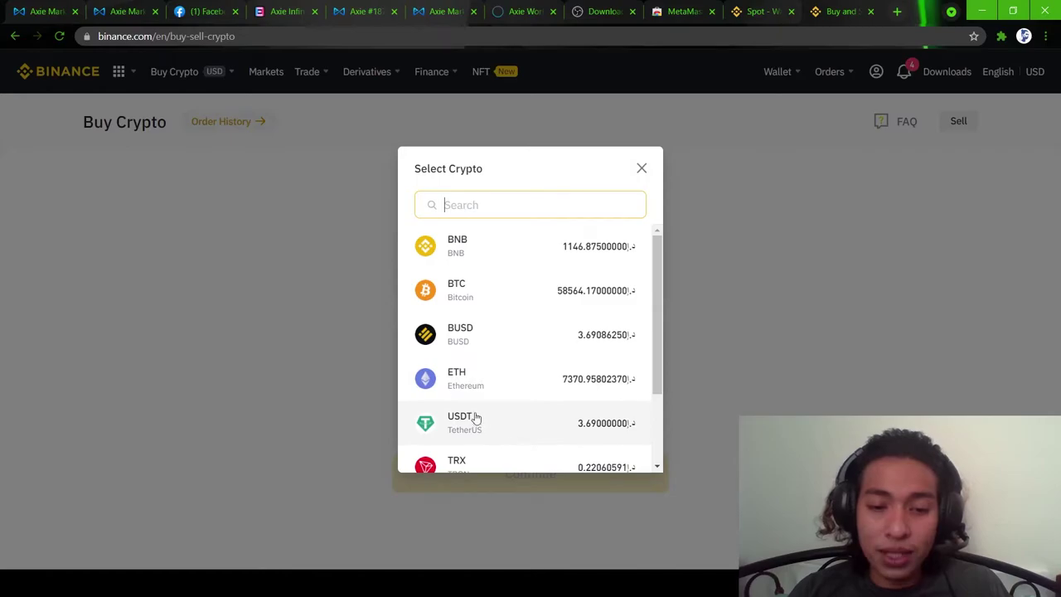
{"action": "scroll", "coordinate": [481, 406], "scroll_direction": "down", "scroll_amount": 1}
{"action": "scroll", "coordinate": [491, 370], "scroll_direction": "up", "scroll_amount": 1}
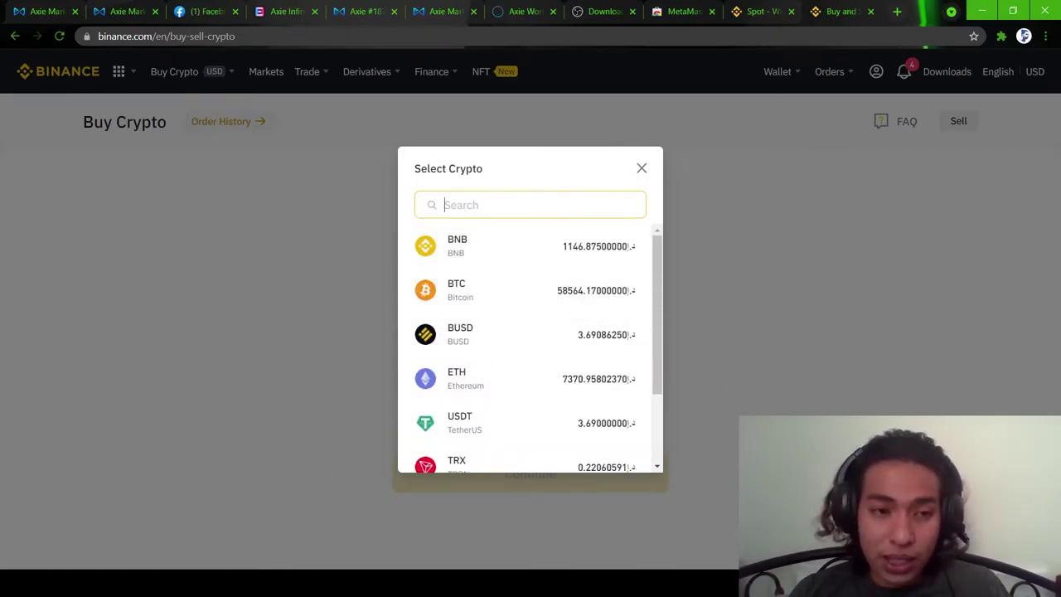
{"action": "left_click", "coordinate": [488, 386]}
{"action": "left_click", "coordinate": [490, 261]}
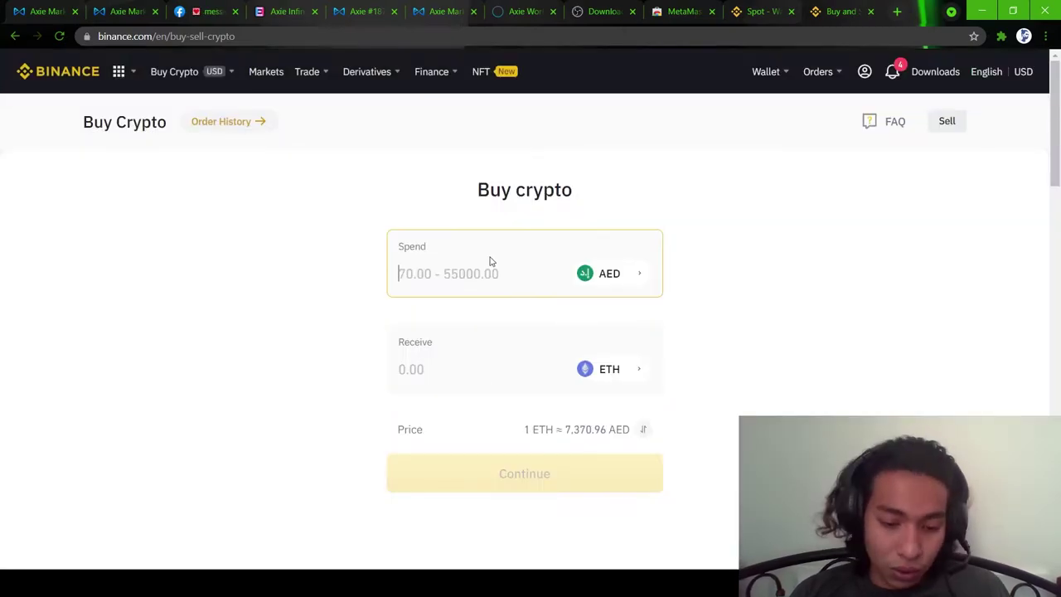
- Enter 1600 AED as the spend amount and continue to the payment method
{"action": "type", "text": "1"}
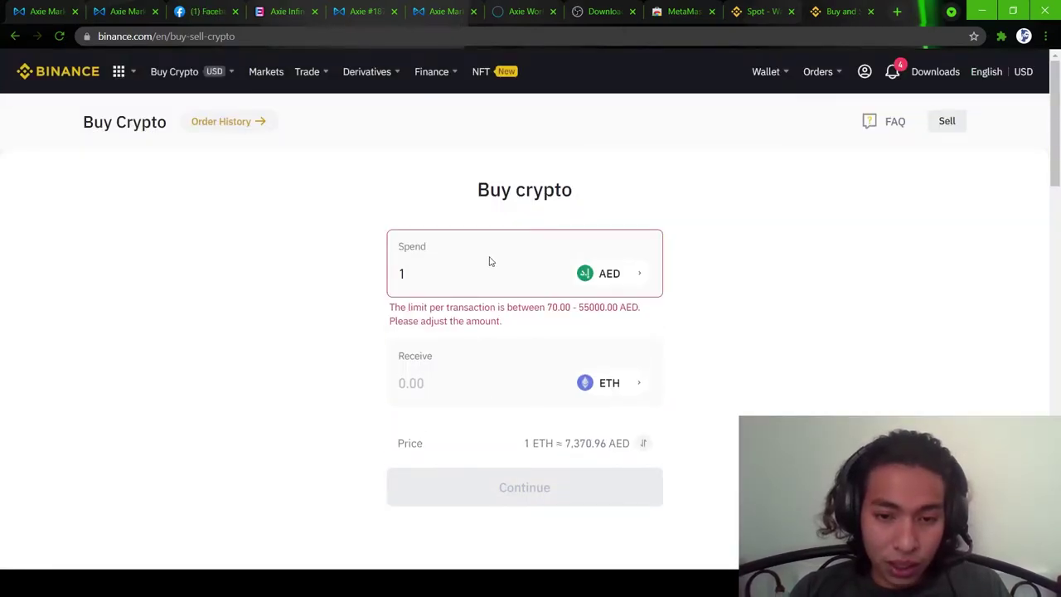
{"action": "type", "text": "5"}
{"action": "key", "text": "BackSpace"}
{"action": "type", "text": "600"}
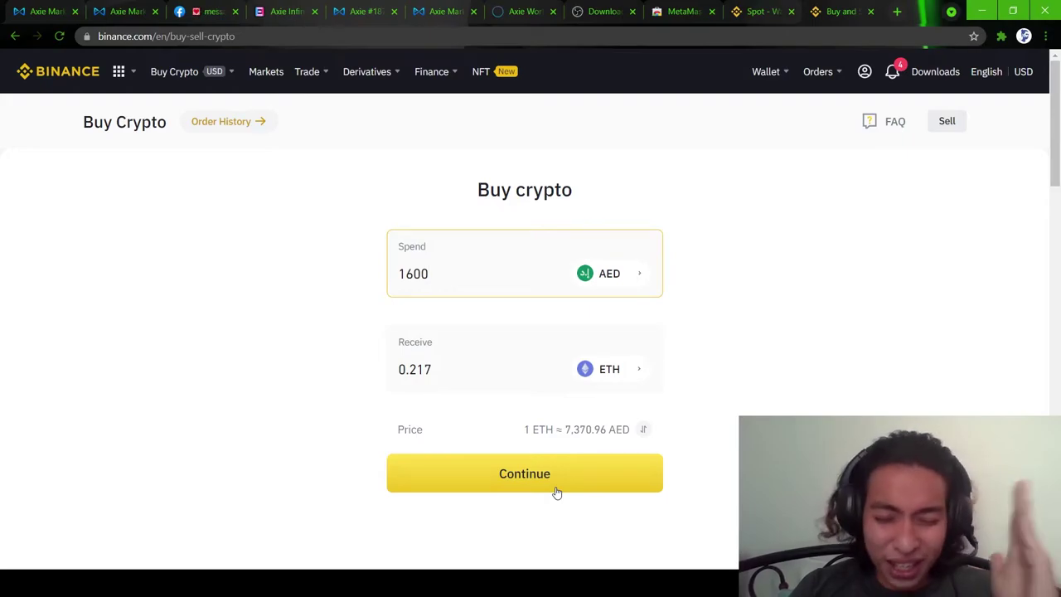
{"action": "left_click", "coordinate": [556, 492]}
{"action": "scroll", "coordinate": [493, 240], "scroll_direction": "down", "scroll_amount": 1}
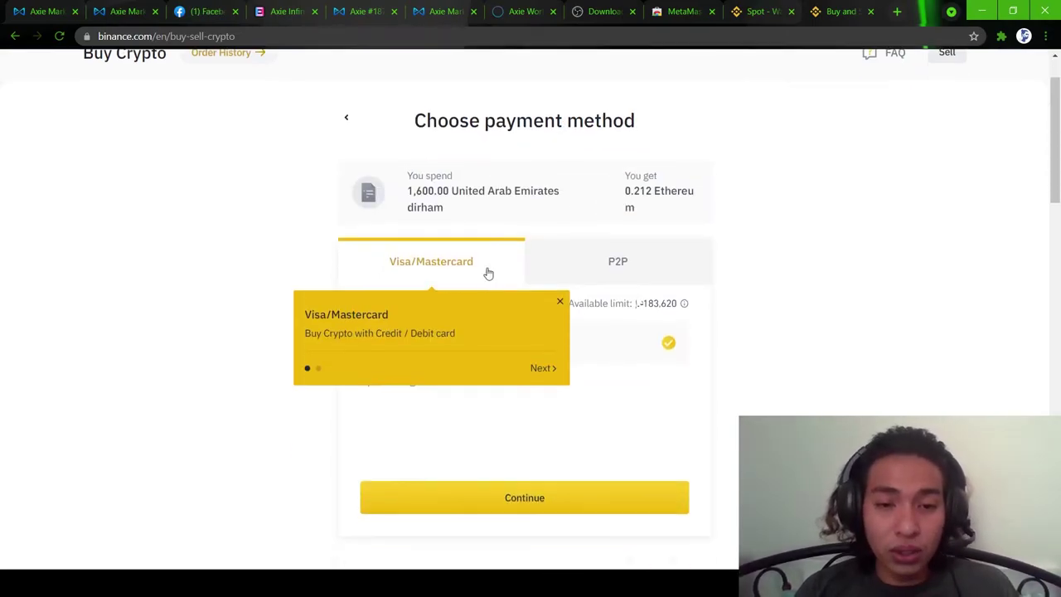
- Review the P2P payment options, return to Visa/Mastercard, and open Manage cards
{"action": "left_click", "coordinate": [558, 300]}
{"action": "scroll", "coordinate": [435, 258], "scroll_direction": "up", "scroll_amount": 1}
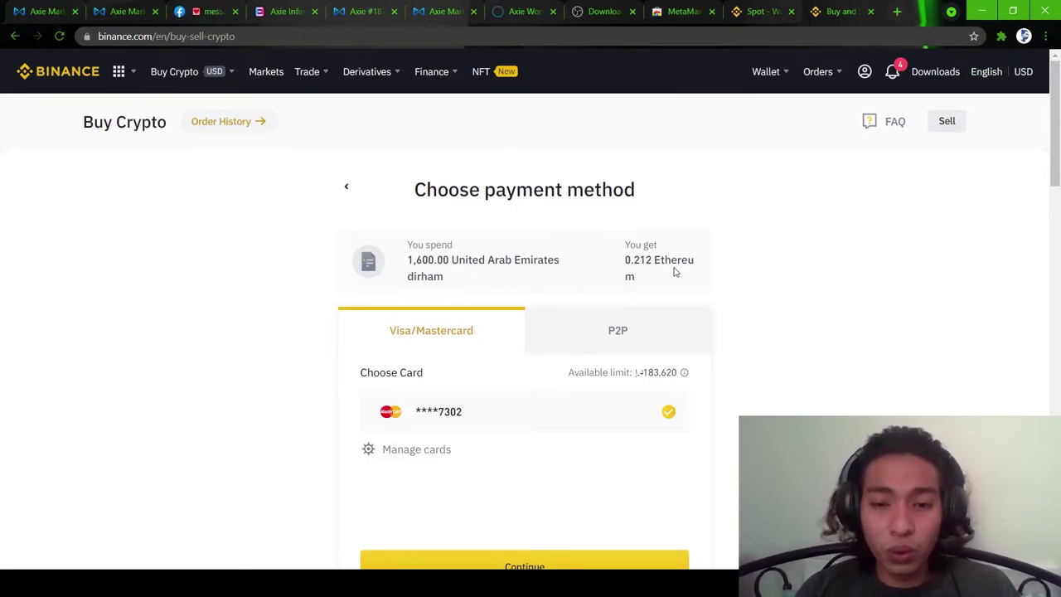
{"action": "scroll", "coordinate": [663, 314], "scroll_direction": "down", "scroll_amount": 1}
{"action": "left_click", "coordinate": [586, 268]}
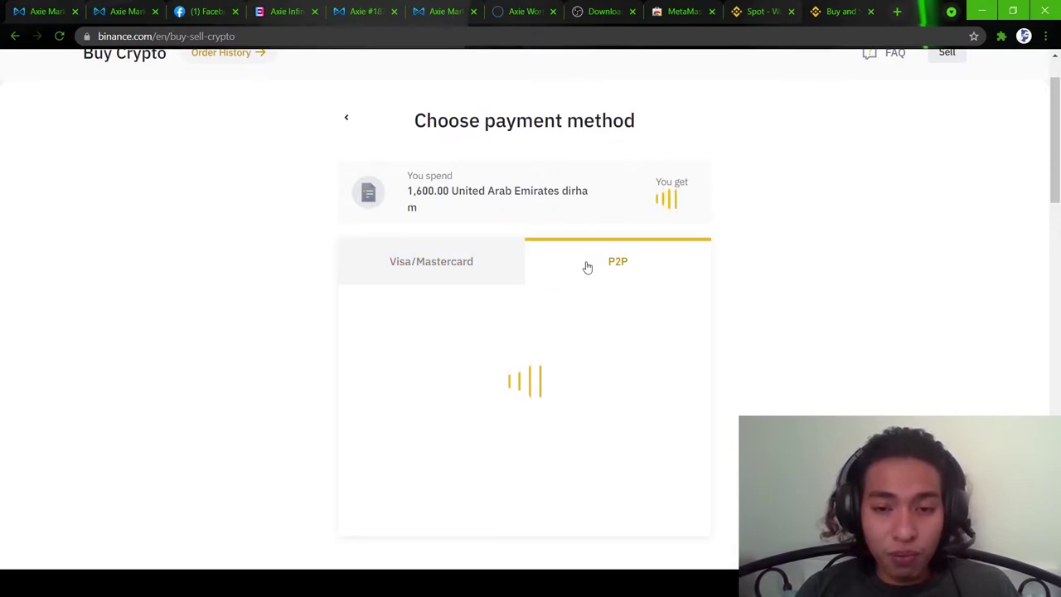
{"action": "scroll", "coordinate": [497, 248], "scroll_direction": "down", "scroll_amount": 1}
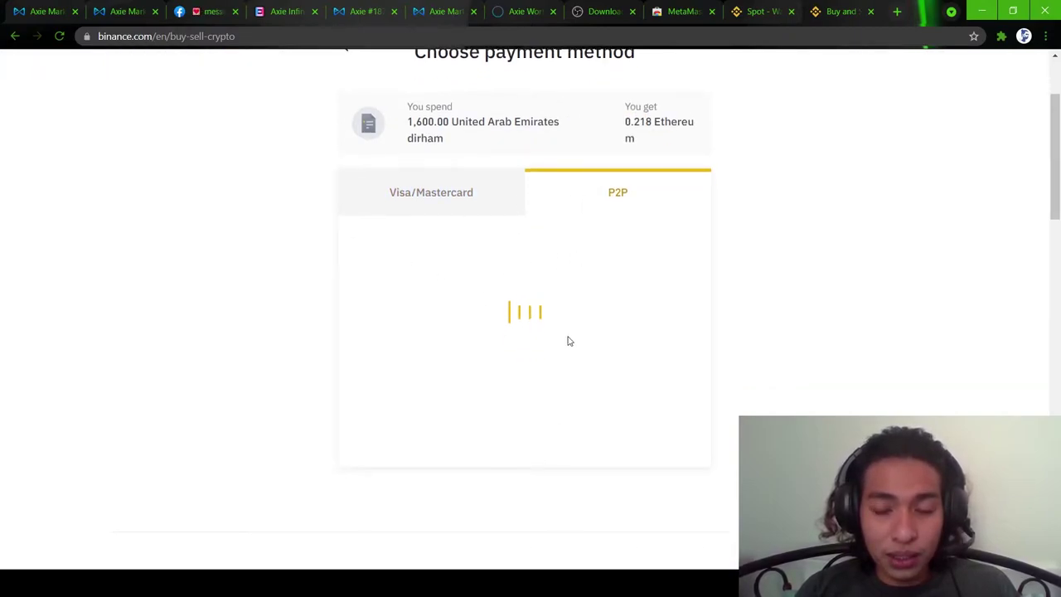
{"action": "scroll", "coordinate": [569, 322], "scroll_direction": "down", "scroll_amount": 1}
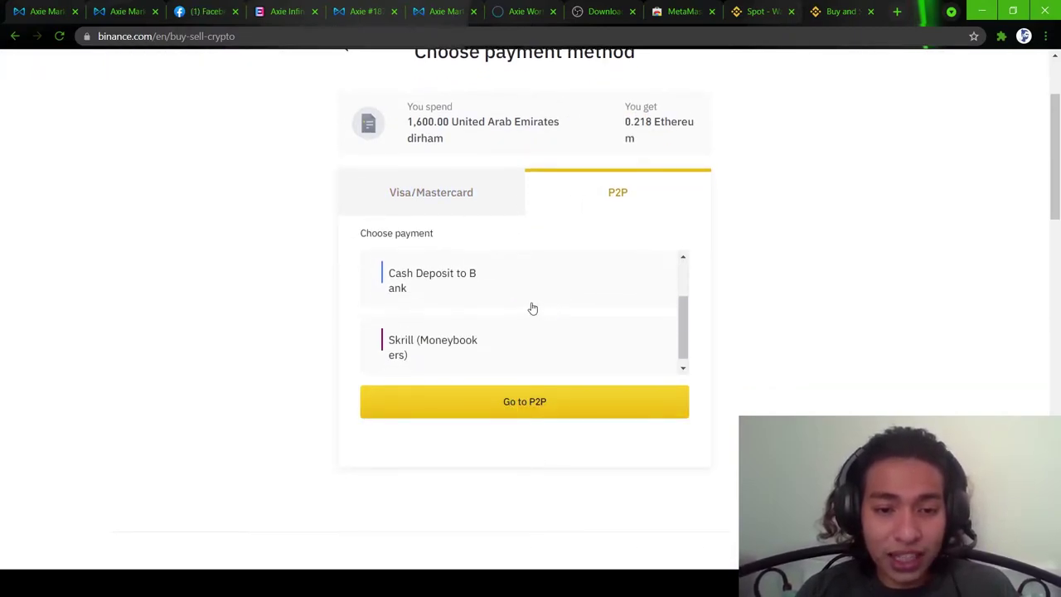
{"action": "scroll", "coordinate": [525, 345], "scroll_direction": "down", "scroll_amount": 1}
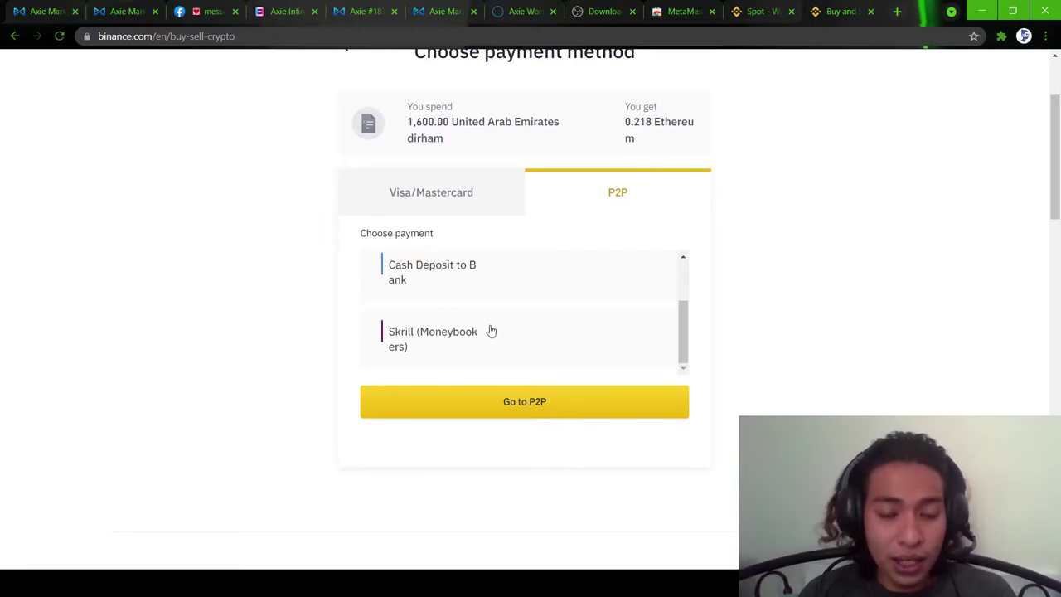
{"action": "left_click", "coordinate": [450, 201]}
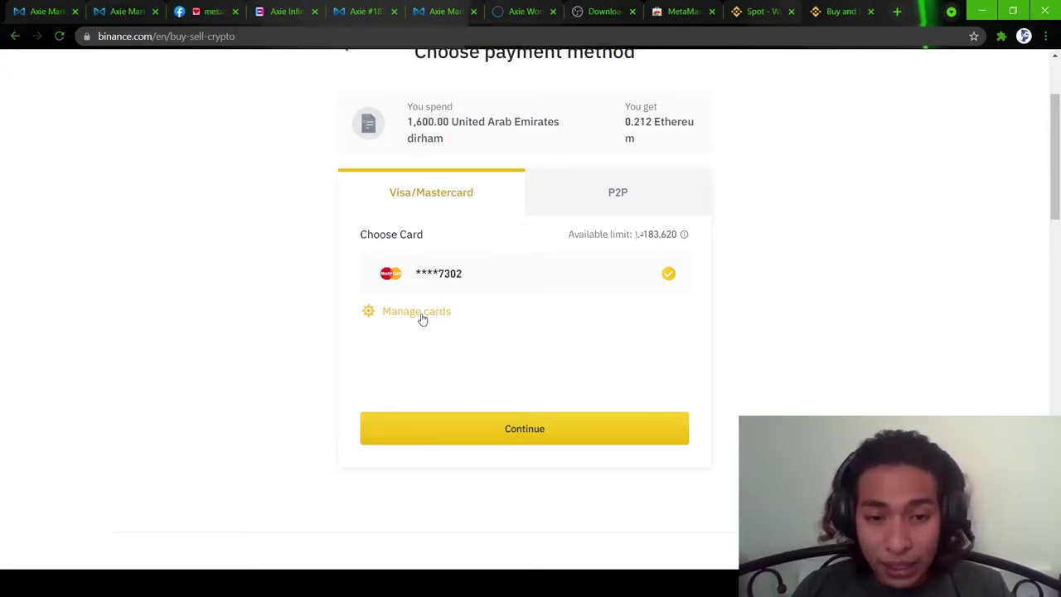
{"action": "left_click", "coordinate": [419, 314]}
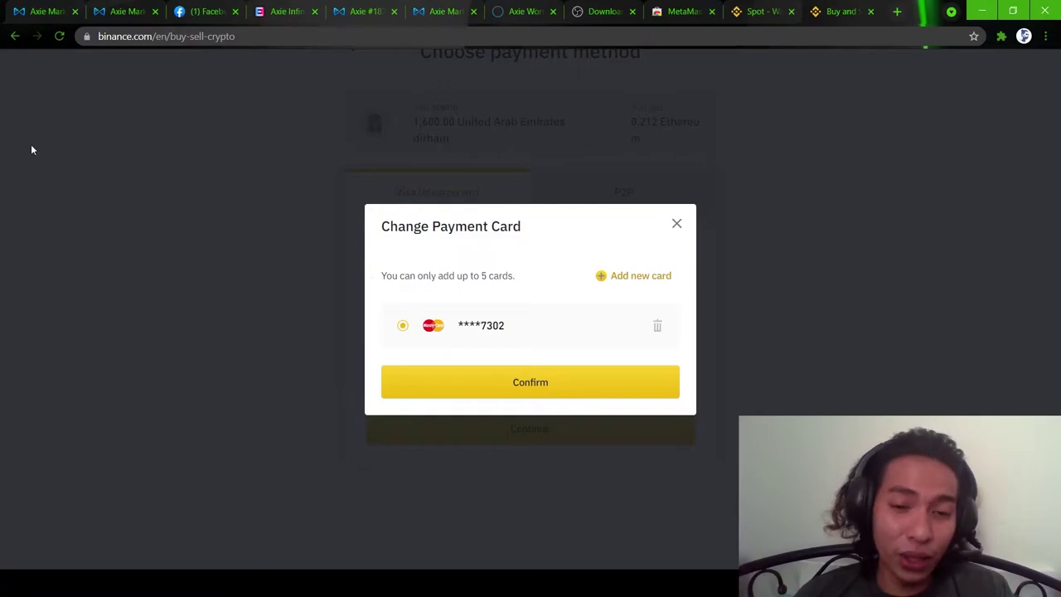
- Add a new card with the Pay with New Card form and continue to Confirm Order
{"action": "left_click", "coordinate": [634, 275]}
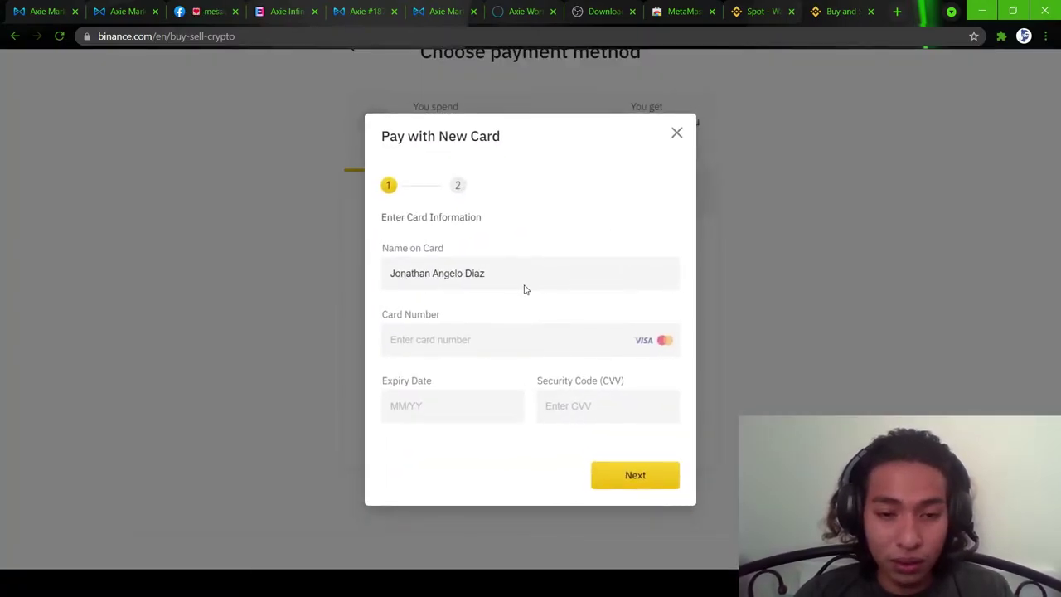
{"action": "left_click_drag", "start_coordinate": [509, 275], "coordinate": [372, 293]}
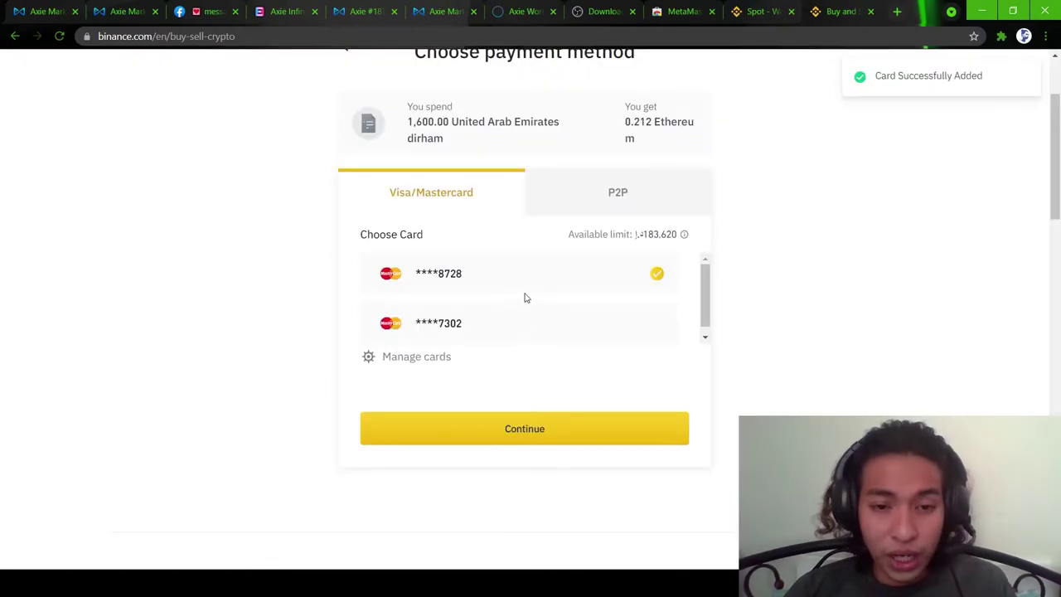
{"action": "left_click", "coordinate": [540, 433]}
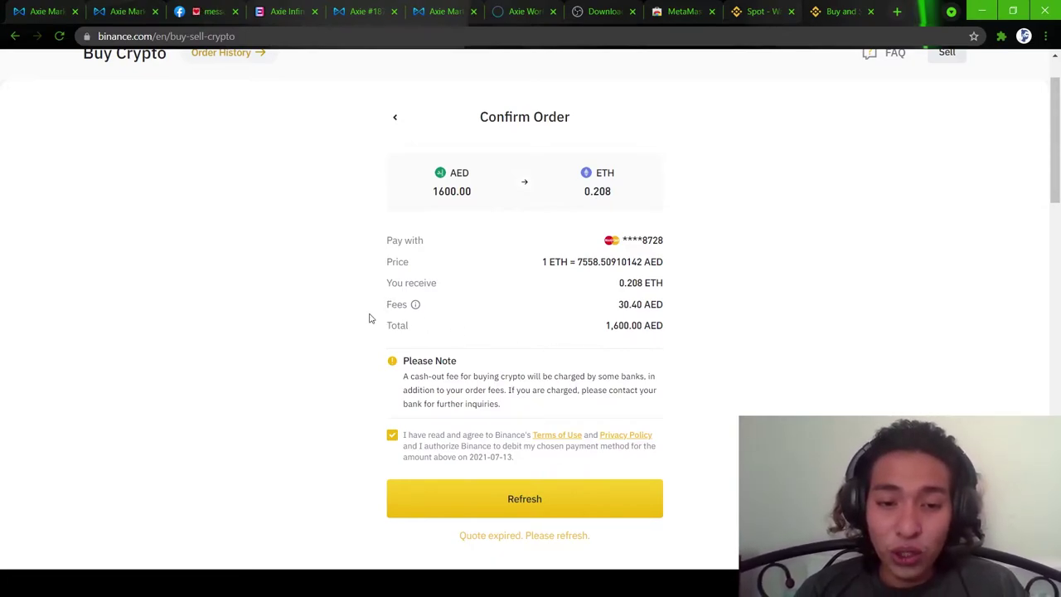
- Re-tick the terms agreement and refresh the quote to 0.207 ETH for 1600 AED
{"action": "mouse_move", "coordinate": [417, 308]}
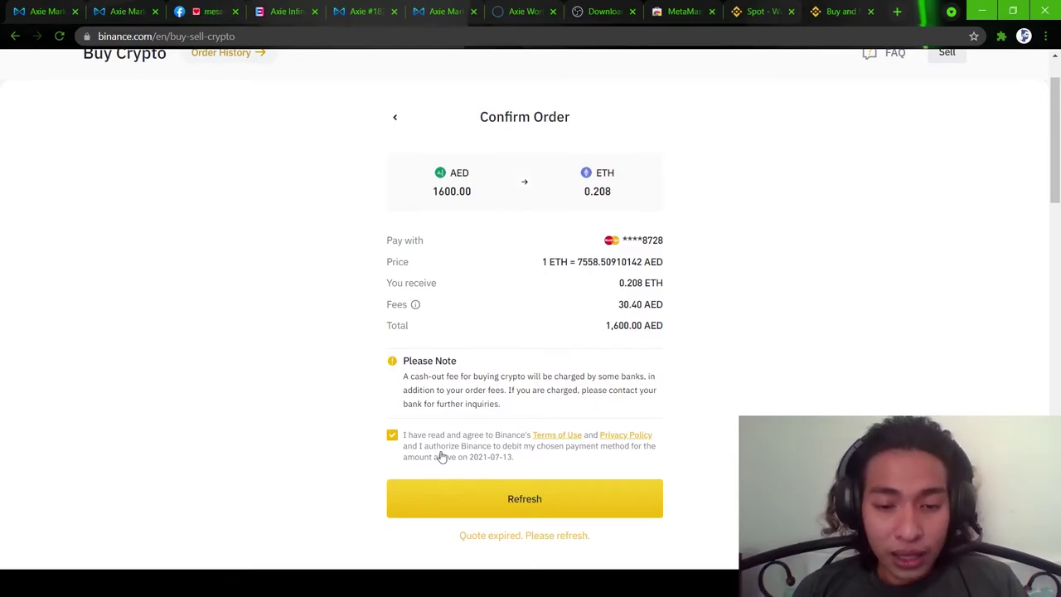
{"action": "left_click", "coordinate": [391, 437]}
{"action": "left_click", "coordinate": [392, 438]}
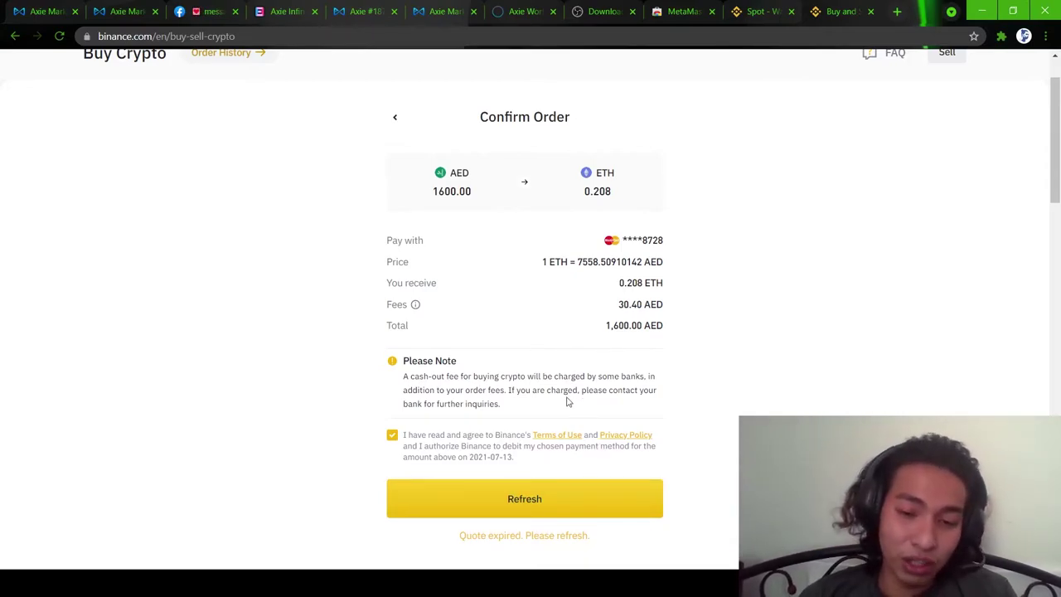
{"action": "left_click", "coordinate": [559, 505]}
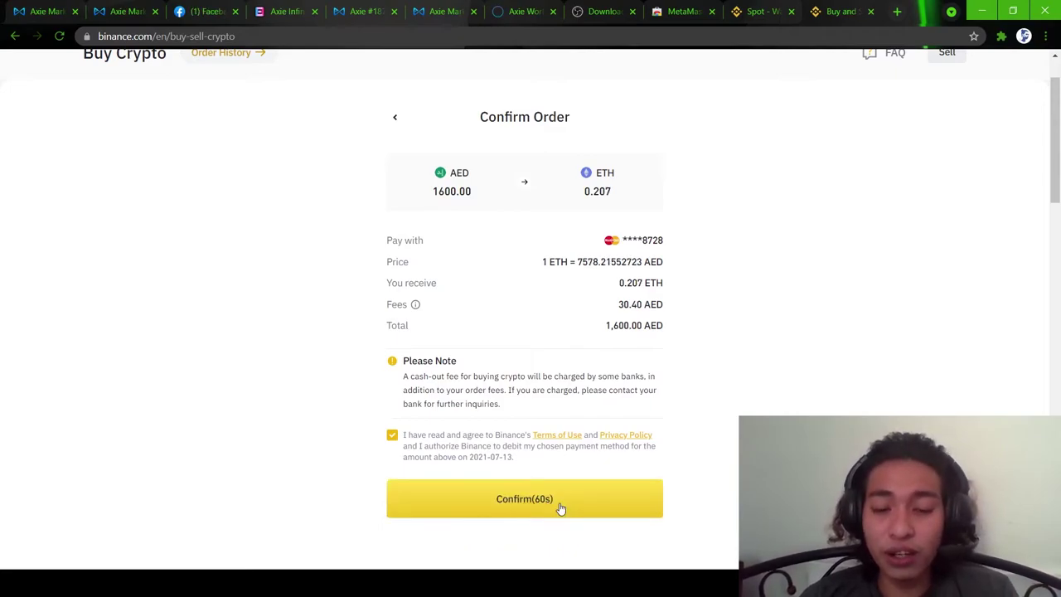